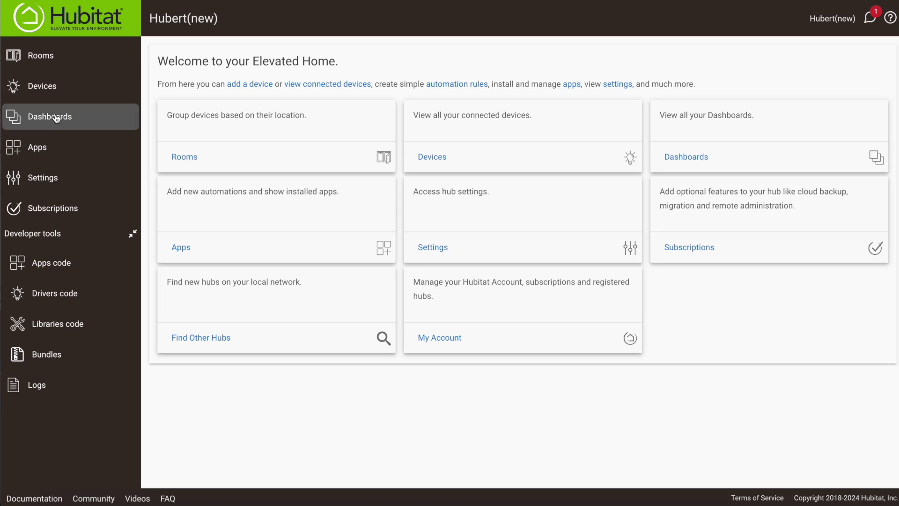
# - Open the Dashboards page from the left sidebar to list the four existing dashboards
pyautogui.click(56, 119)
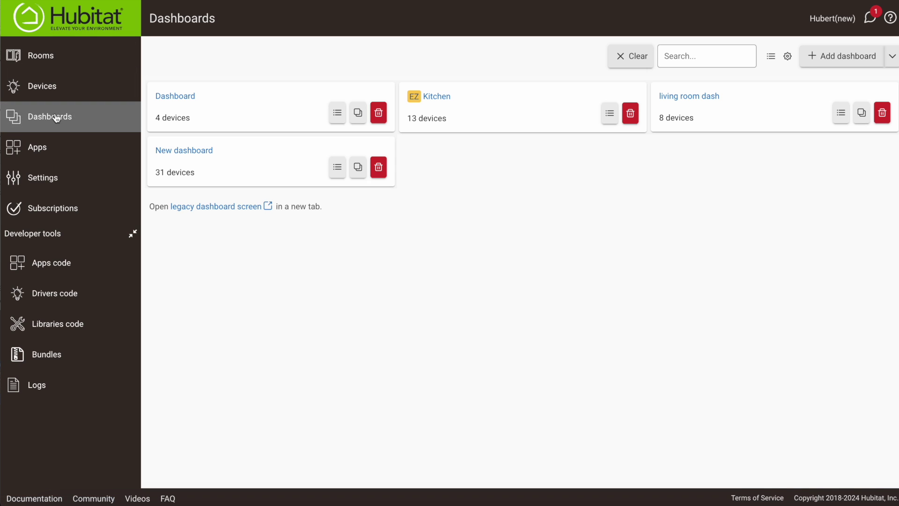
# - Start an Easy Dashboard named 'Family Room' with the Mode and Hubitat Safety Monitor tiles enabled
pyautogui.click(815, 58)
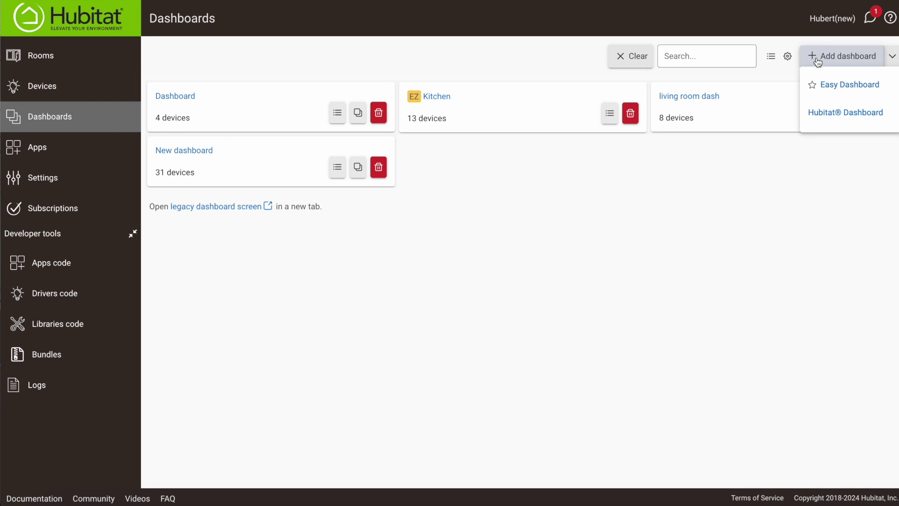
pyautogui.click(826, 86)
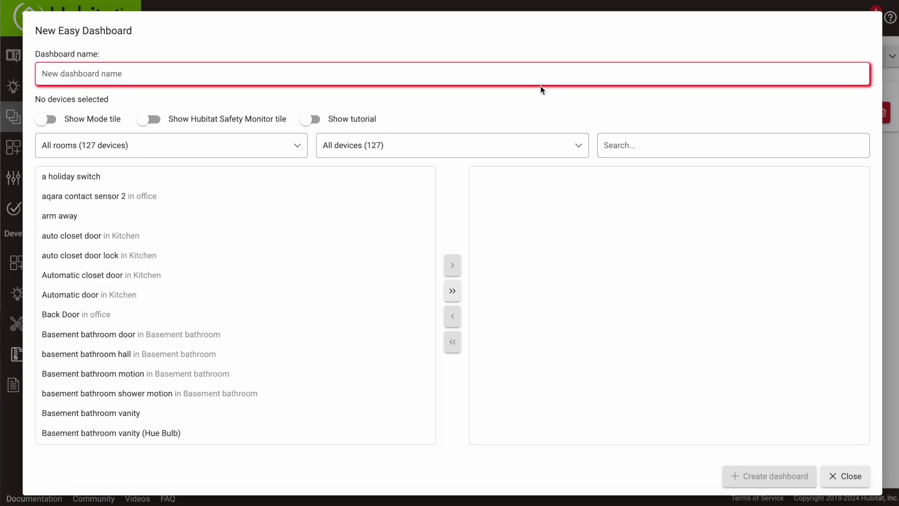
pyautogui.write('Family Room')
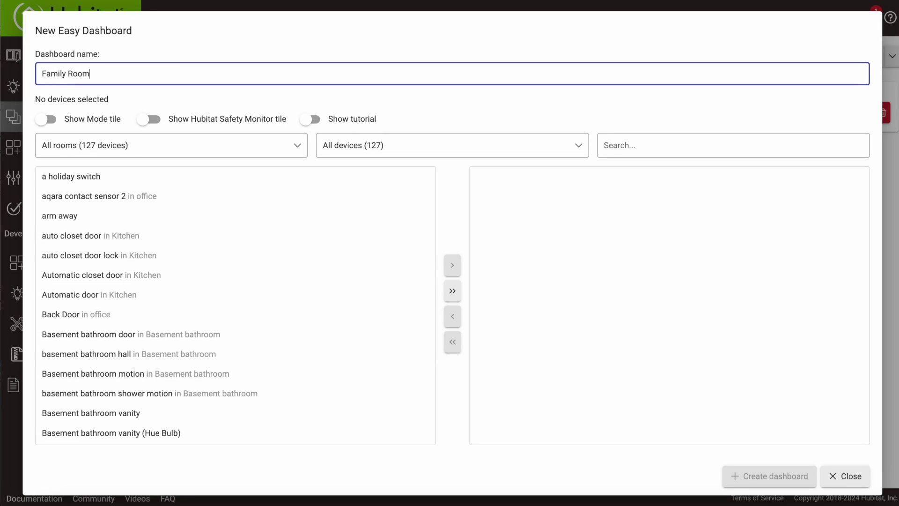
pyautogui.click(422, 125)
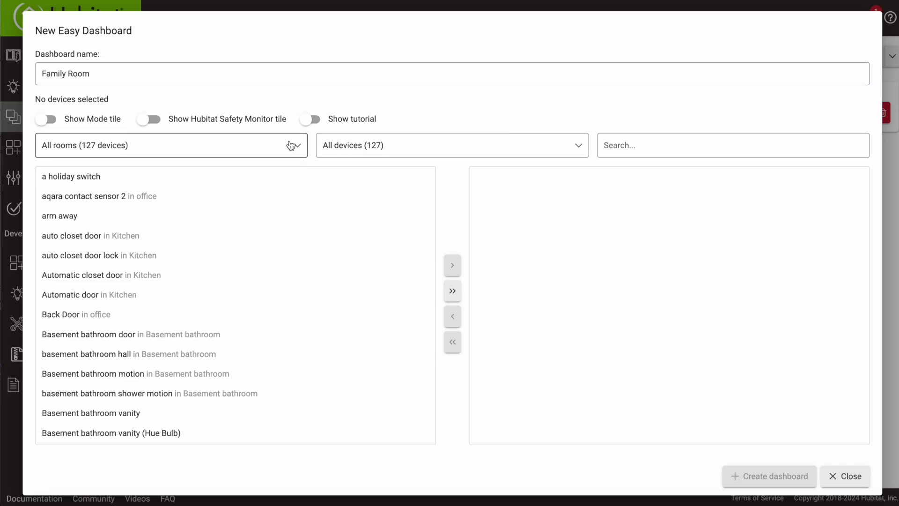
pyautogui.click(49, 121)
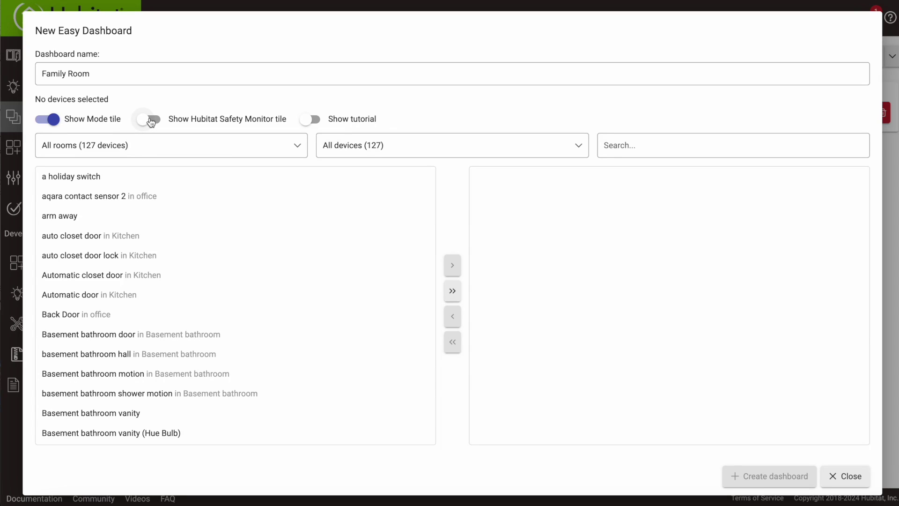
pyautogui.click(151, 122)
# - Filter the device list to the family room room
pyautogui.click(281, 149)
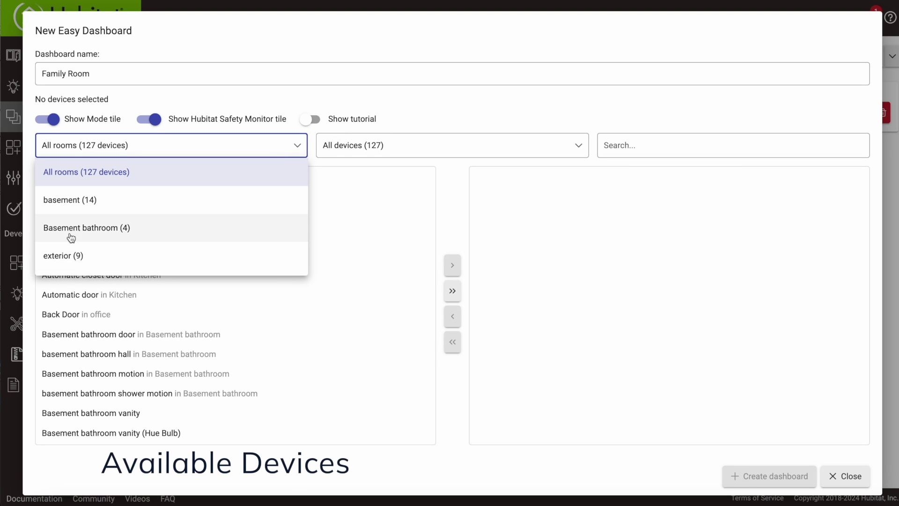
pyautogui.scroll(-3, 93, 233)
pyautogui.click(93, 173)
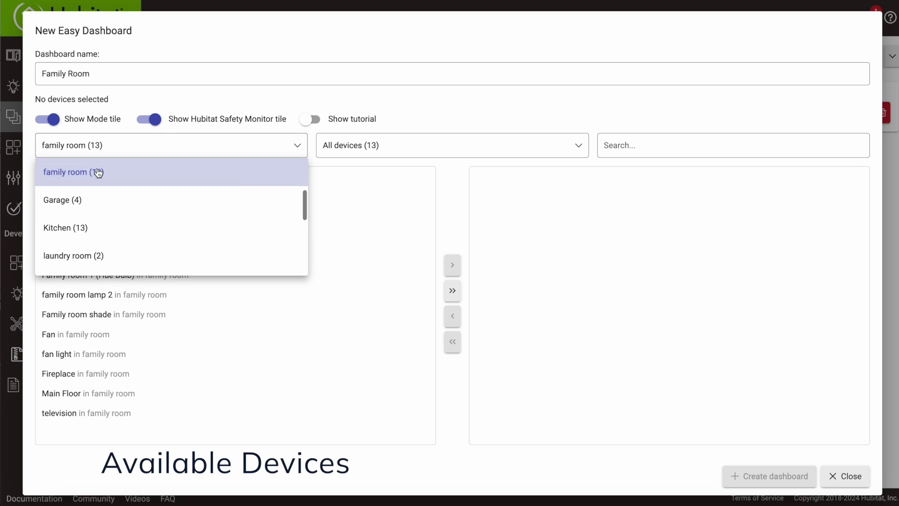
pyautogui.click(421, 147)
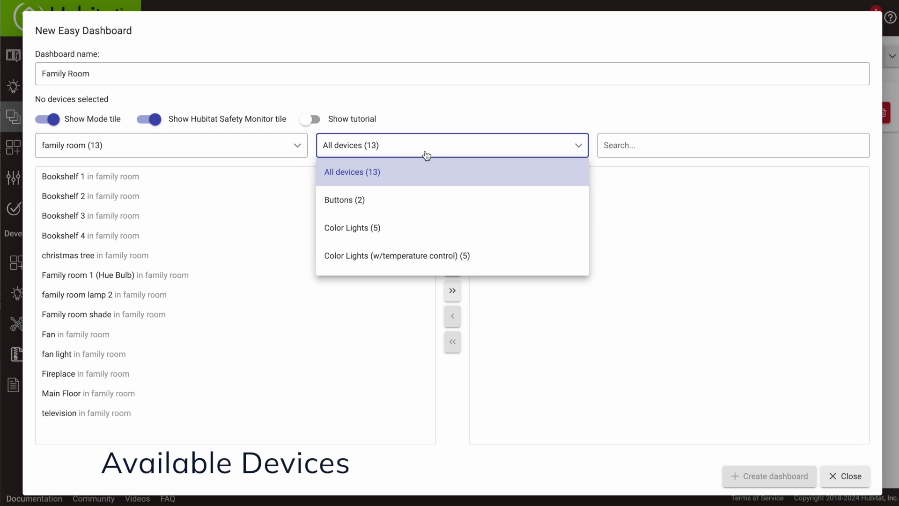
pyautogui.click(424, 150)
pyautogui.click(629, 145)
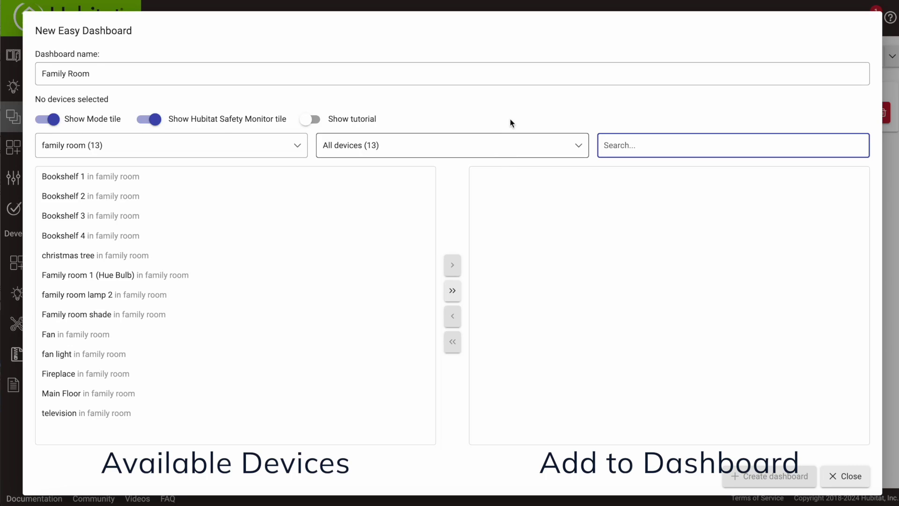
# - Add Bookshelf 1–4 and all remaining family room devices to the dashboard
pyautogui.click(163, 178)
pyautogui.keyDown('ctrl'); pyautogui.click(158, 196); pyautogui.keyUp('ctrl')
pyautogui.keyDown('ctrl'); pyautogui.click(159, 215); pyautogui.keyUp('ctrl')
pyautogui.keyDown('ctrl'); pyautogui.click(158, 235); pyautogui.keyUp('ctrl')
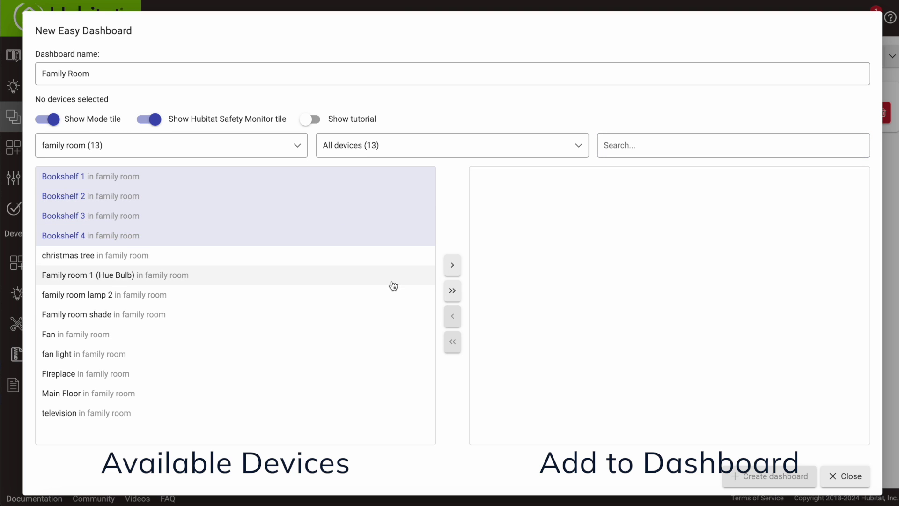
pyautogui.click(452, 268)
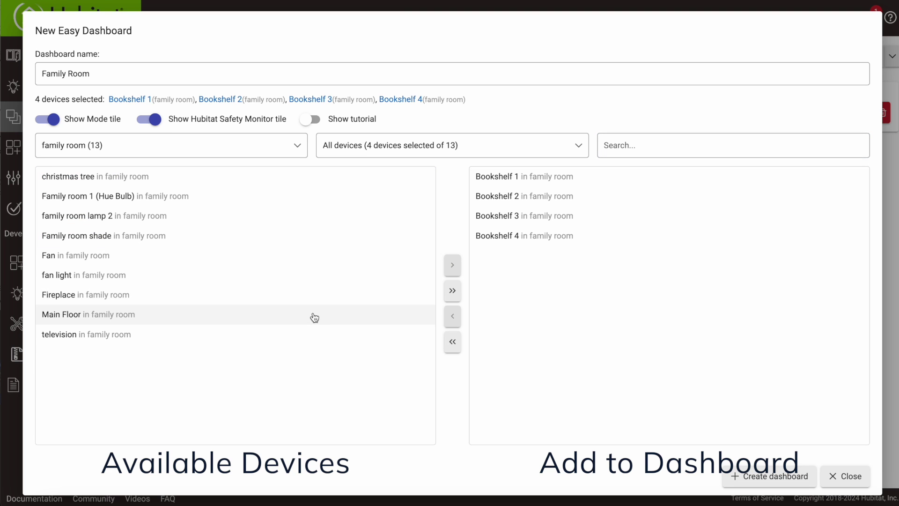
pyautogui.click(451, 293)
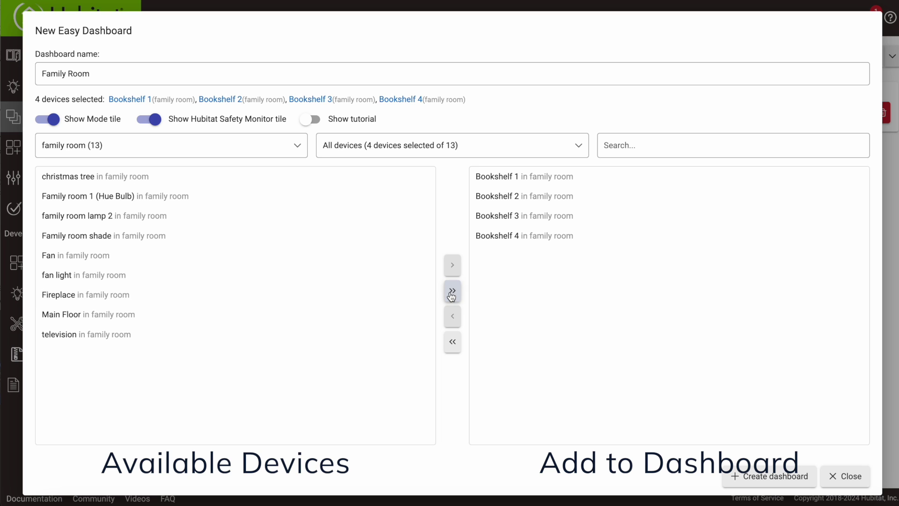
pyautogui.click(451, 293)
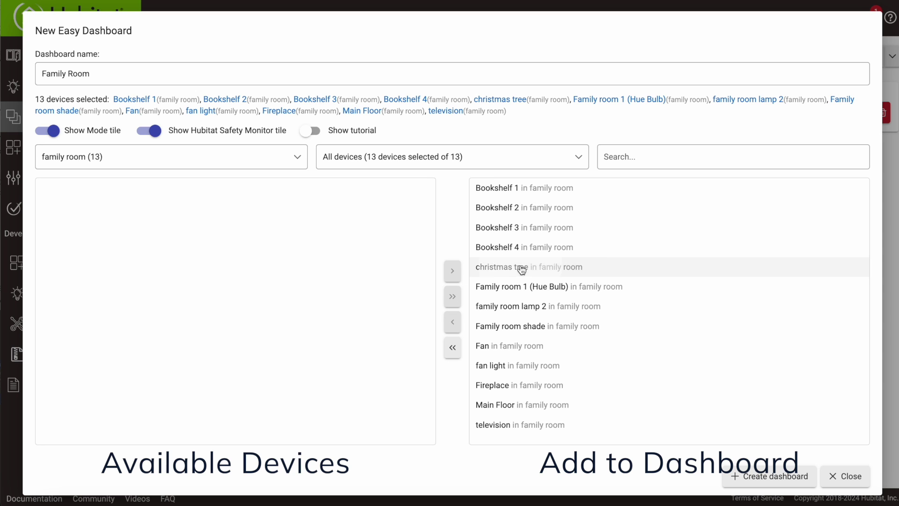
# - Leave christmas tree out and create the dashboard with the other 12 devices
pyautogui.click(502, 266)
pyautogui.click(452, 322)
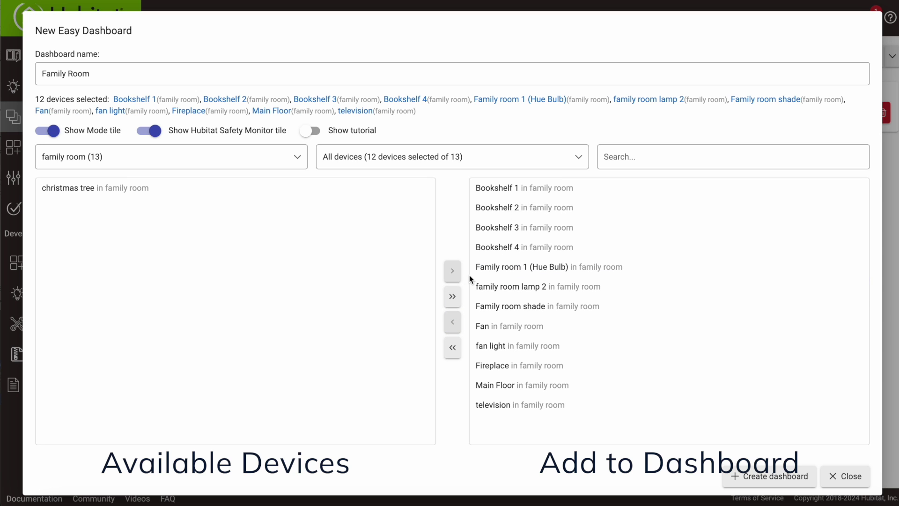
pyautogui.click(452, 346)
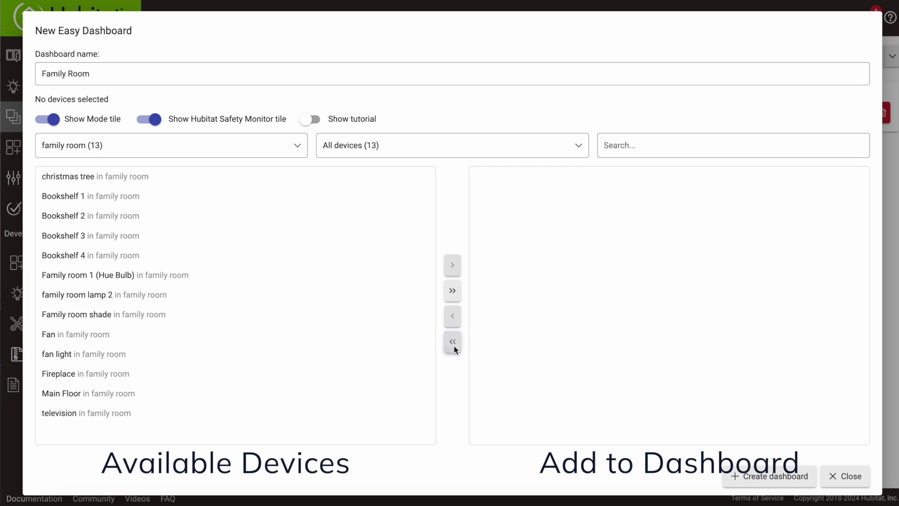
pyautogui.click(452, 291)
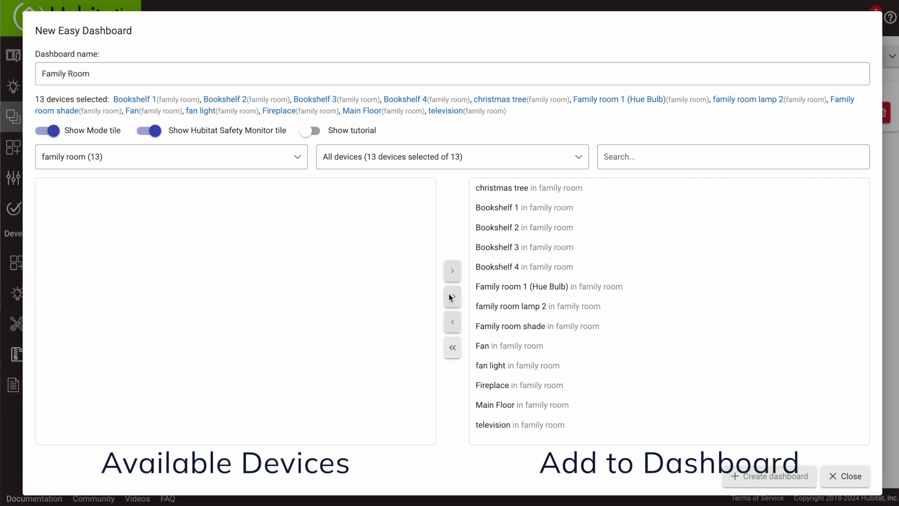
pyautogui.click(501, 187)
pyautogui.click(451, 321)
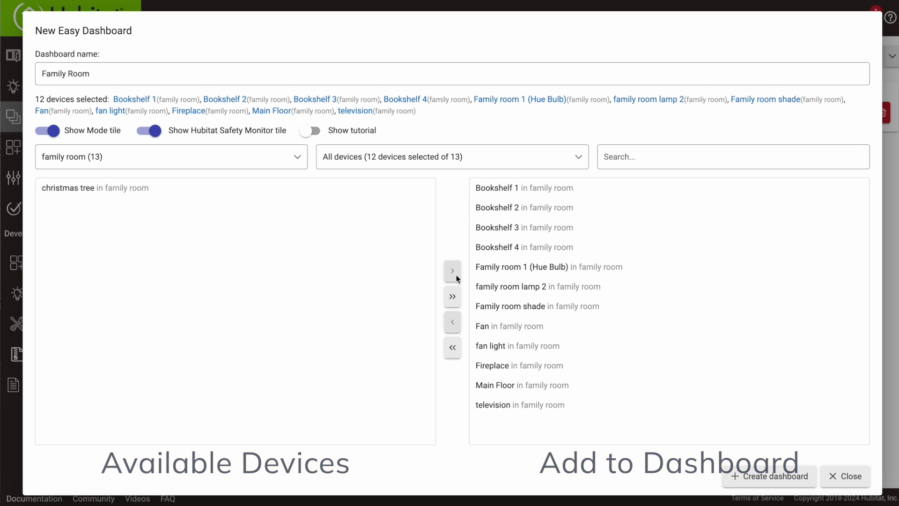
pyautogui.click(772, 476)
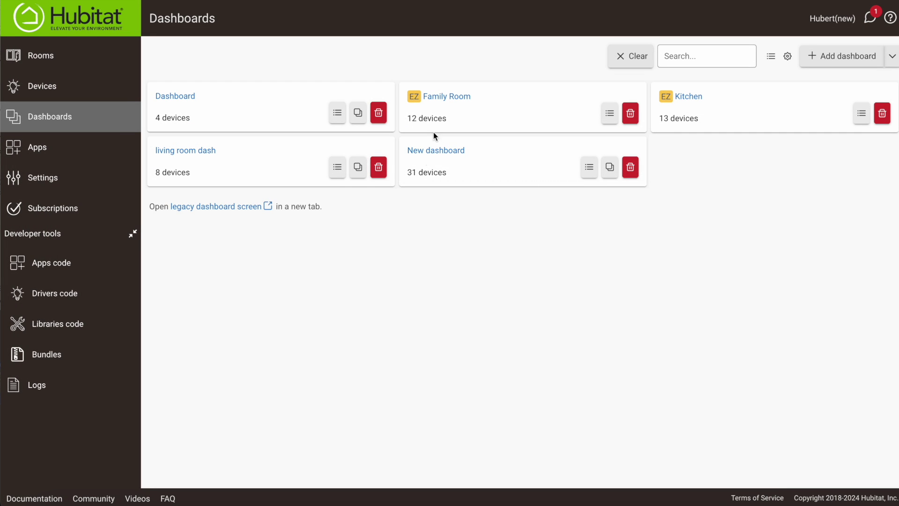
# - Open the Family Room dashboard and toggle the fan light on and off
pyautogui.click(441, 98)
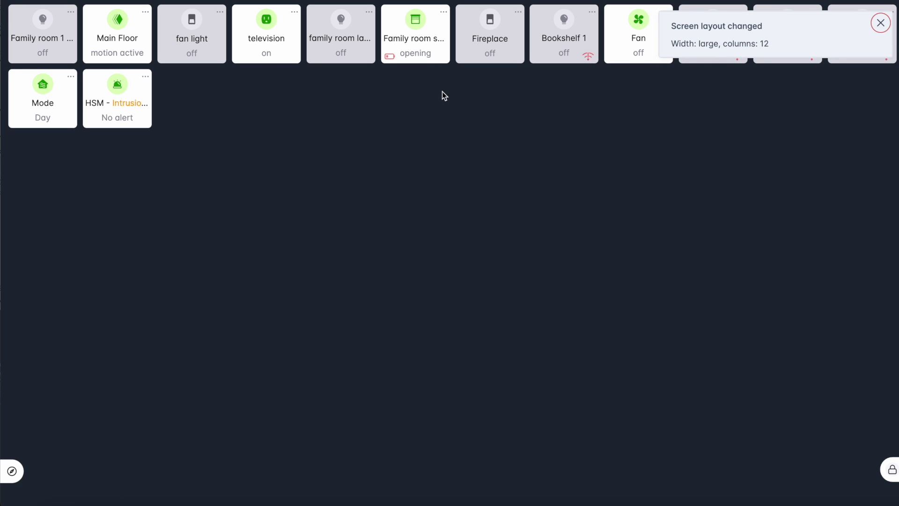
pyautogui.click(192, 22)
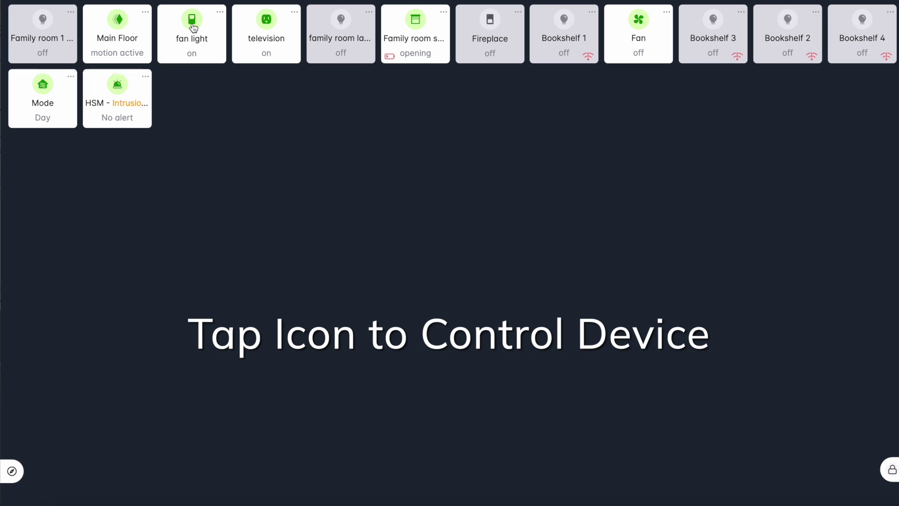
pyautogui.click(193, 26)
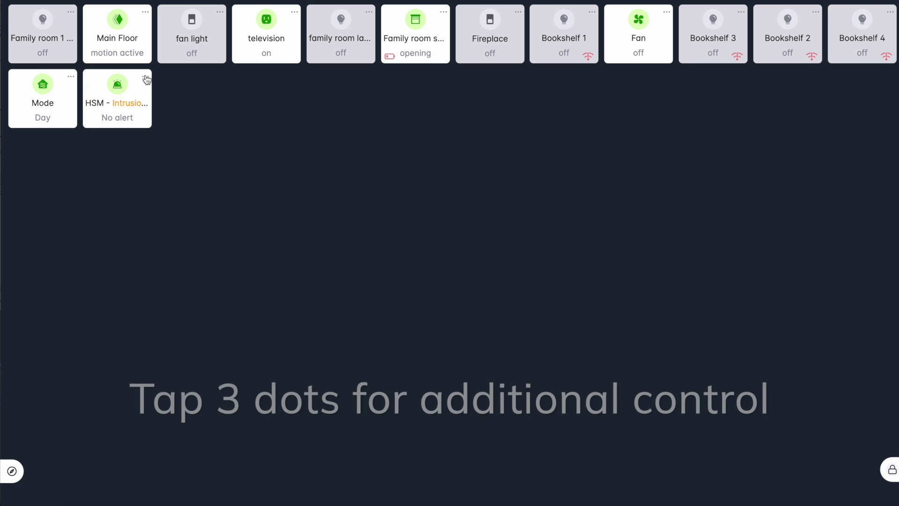
# - Look at the Safety Monitor's extra controls, then unlock the dashboard for editing
pyautogui.click(146, 78)
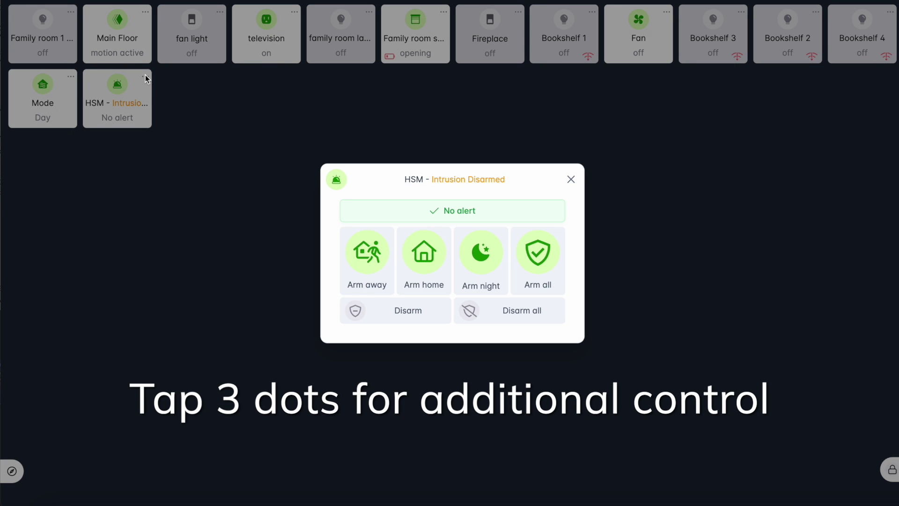
pyautogui.click(571, 180)
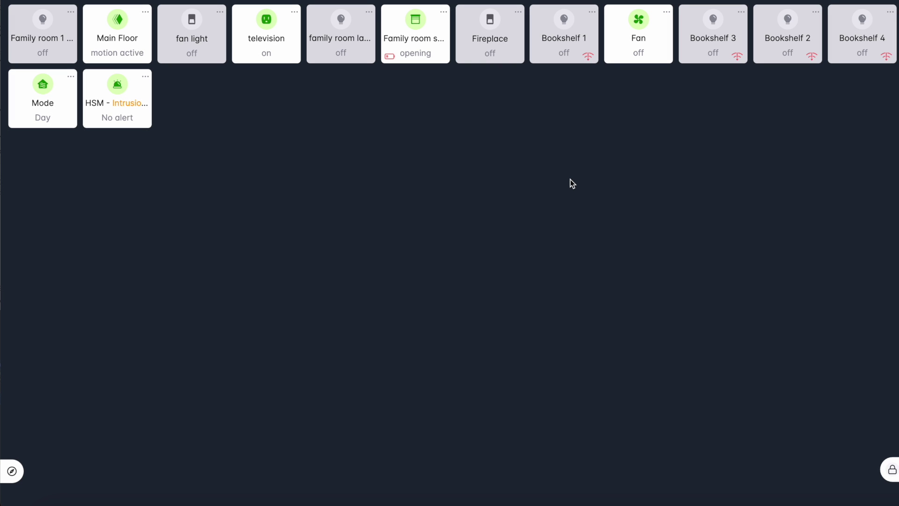
pyautogui.click(891, 469)
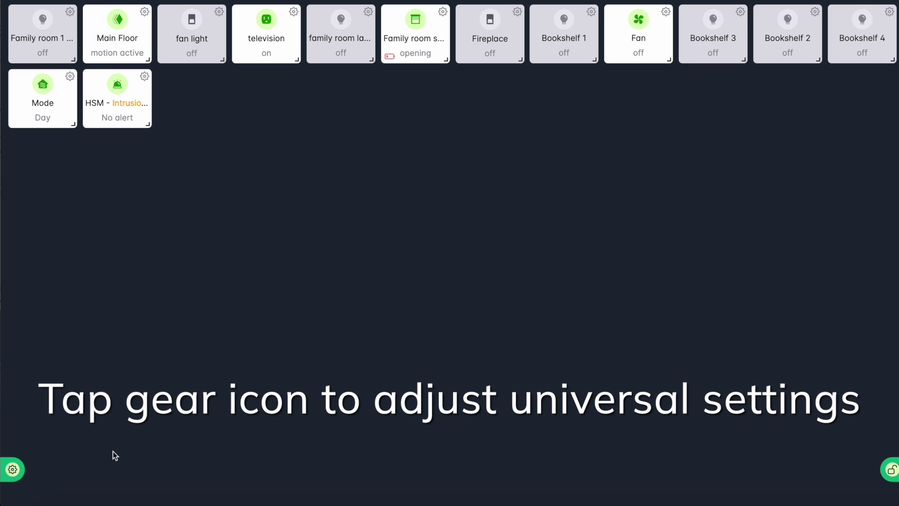
pyautogui.click(17, 471)
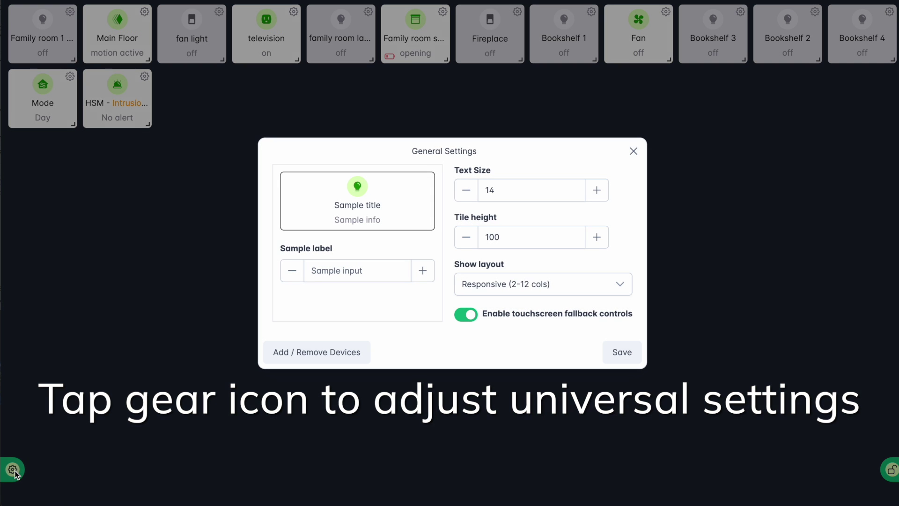
pyautogui.click(597, 190)
pyautogui.click(597, 191)
pyautogui.click(465, 190)
pyautogui.click(465, 191)
pyautogui.click(597, 237)
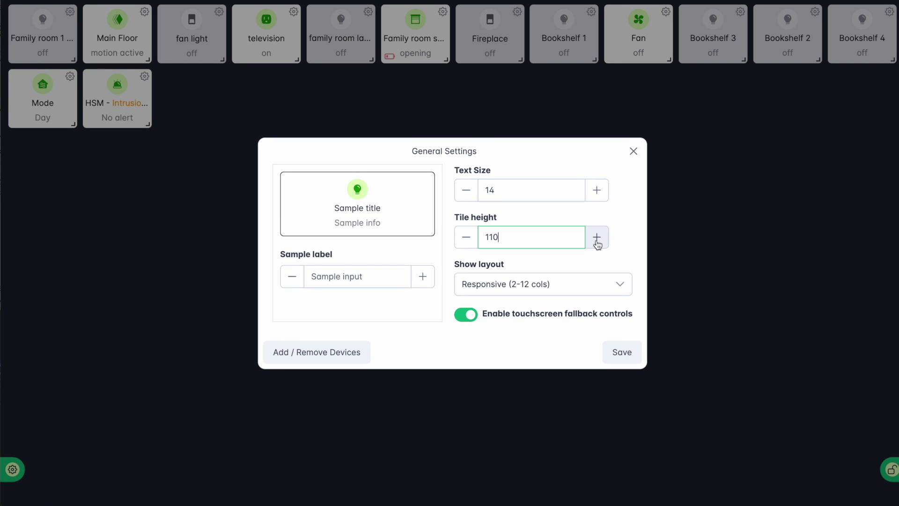
pyautogui.click(465, 237)
pyautogui.click(622, 283)
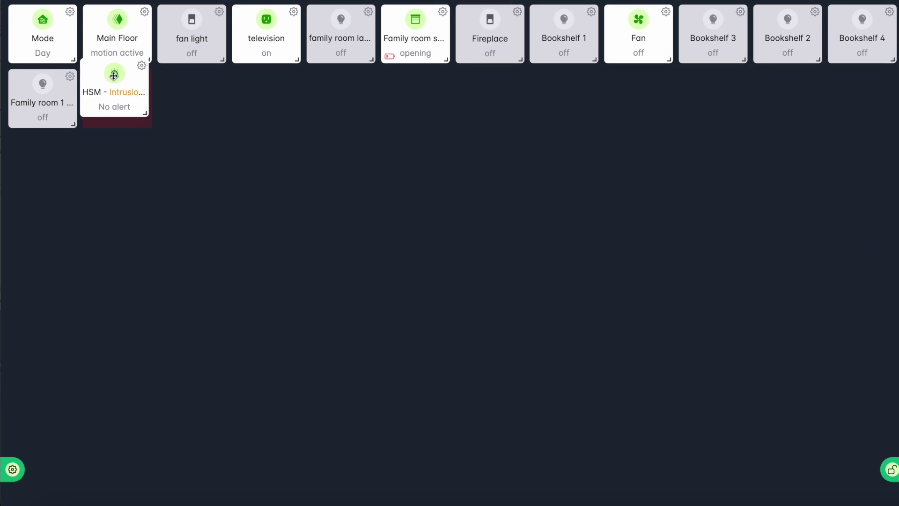
# - Move the HSM and Bookshelf 1 tiles, and enlarge Family room 1, shade, HSM and Fan
pyautogui.moveTo(114, 75); pyautogui.dragTo(117, 36)
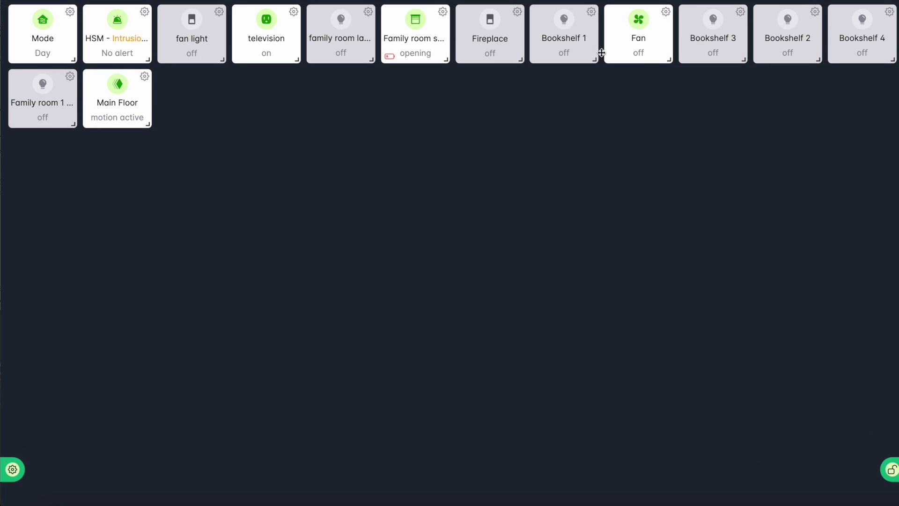
pyautogui.moveTo(557, 28); pyautogui.dragTo(637, 35)
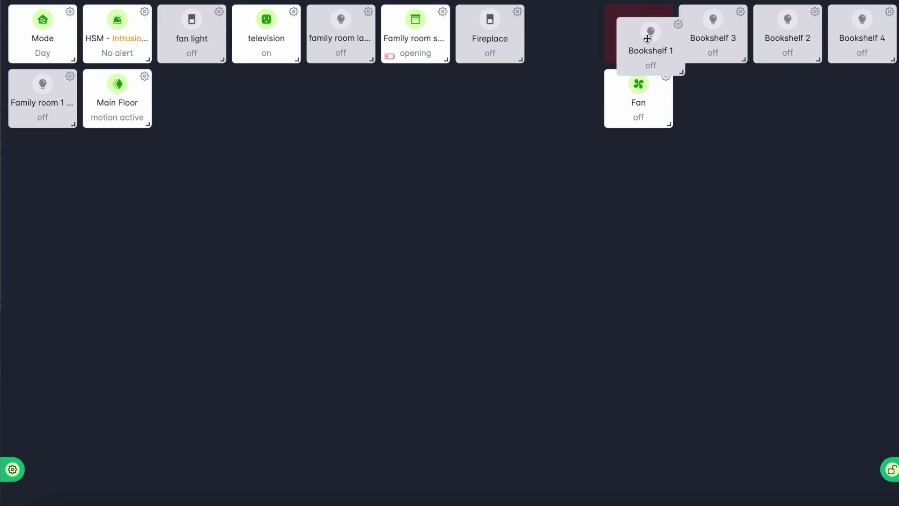
pyautogui.moveTo(73, 125); pyautogui.dragTo(164, 189)
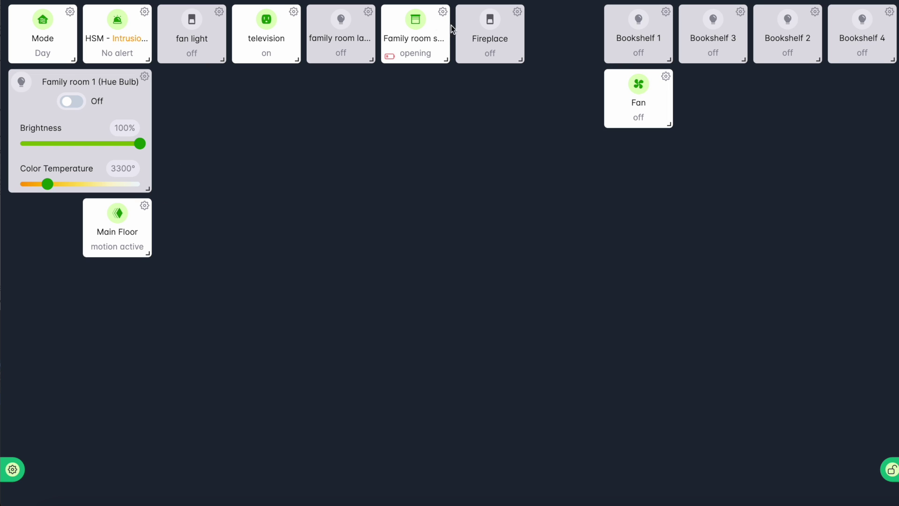
pyautogui.moveTo(443, 60); pyautogui.dragTo(522, 120)
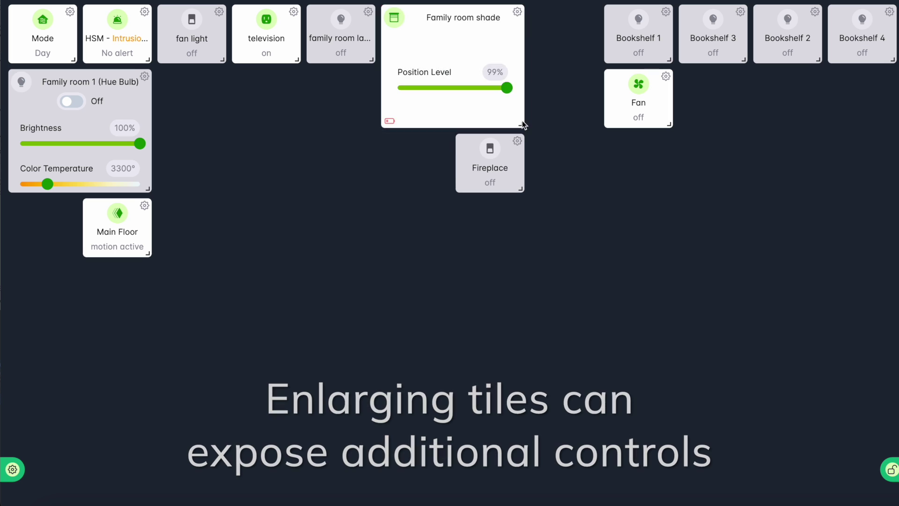
pyautogui.moveTo(371, 60); pyautogui.dragTo(521, 188)
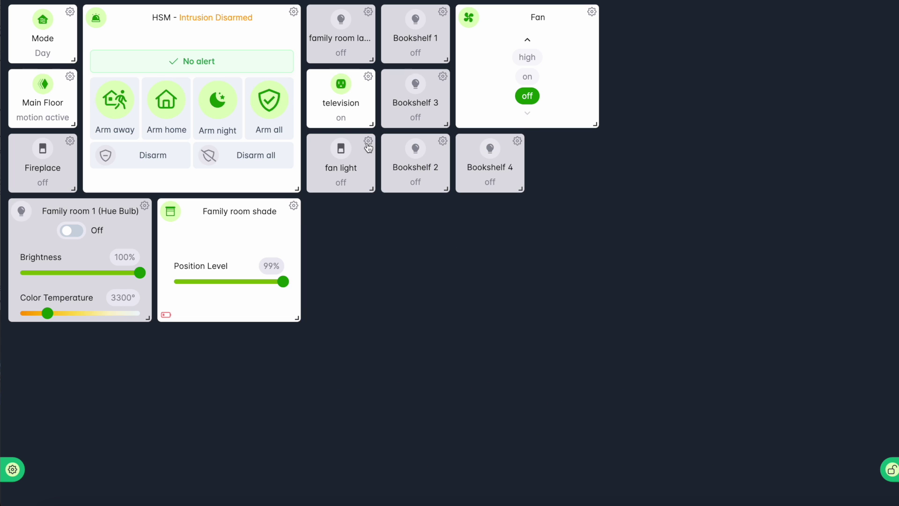
# - Change the fan light tile's type to Light and save it
pyautogui.click(369, 144)
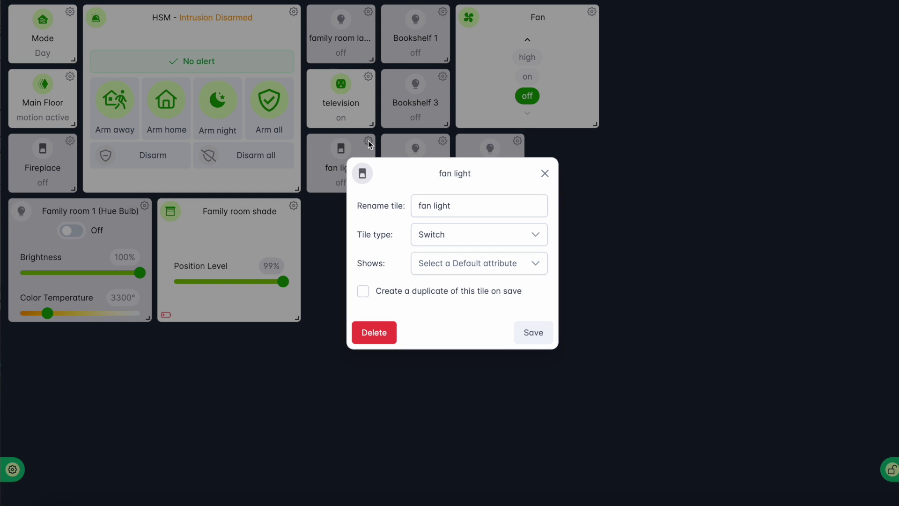
pyautogui.click(522, 238)
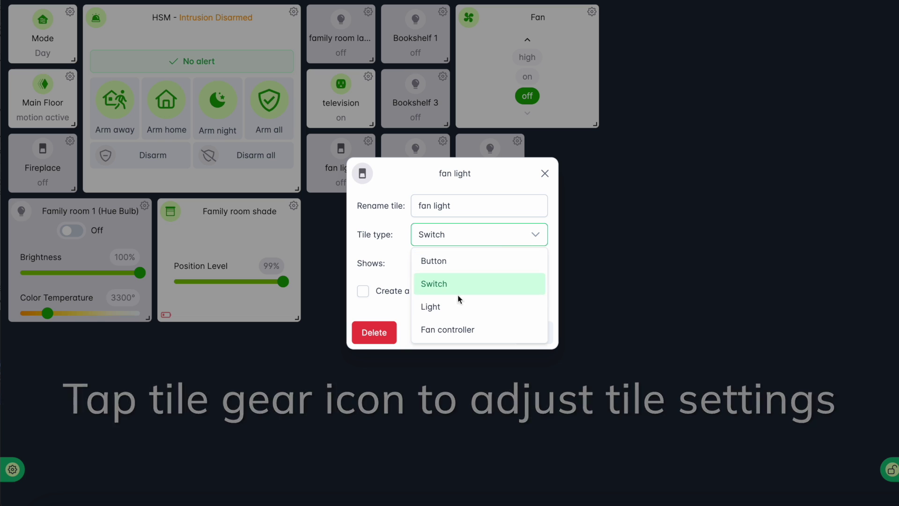
pyautogui.click(449, 308)
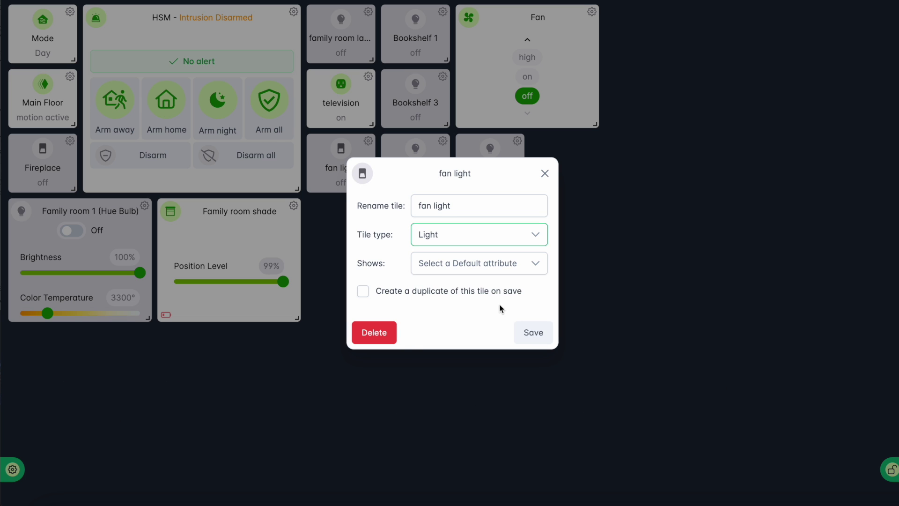
pyautogui.click(533, 332)
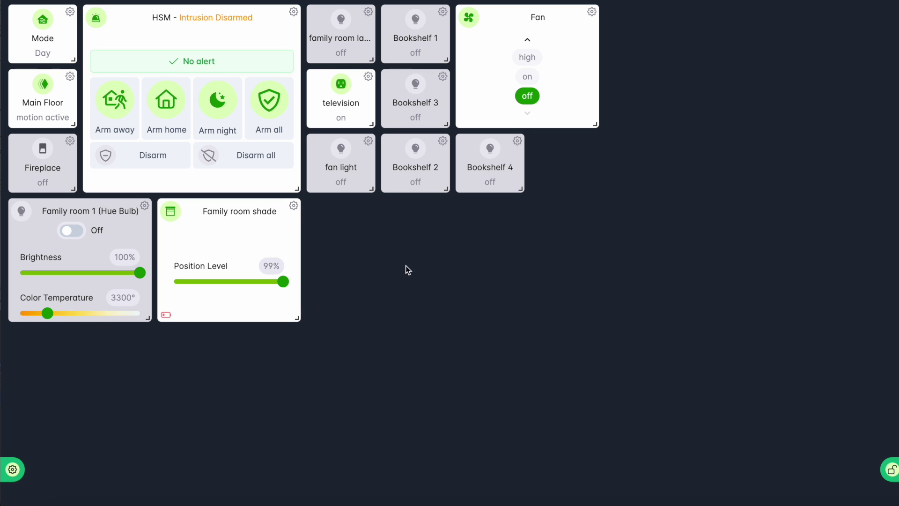
# - Make the Main Floor tile show Temperature, then lock the dashboard
pyautogui.click(70, 77)
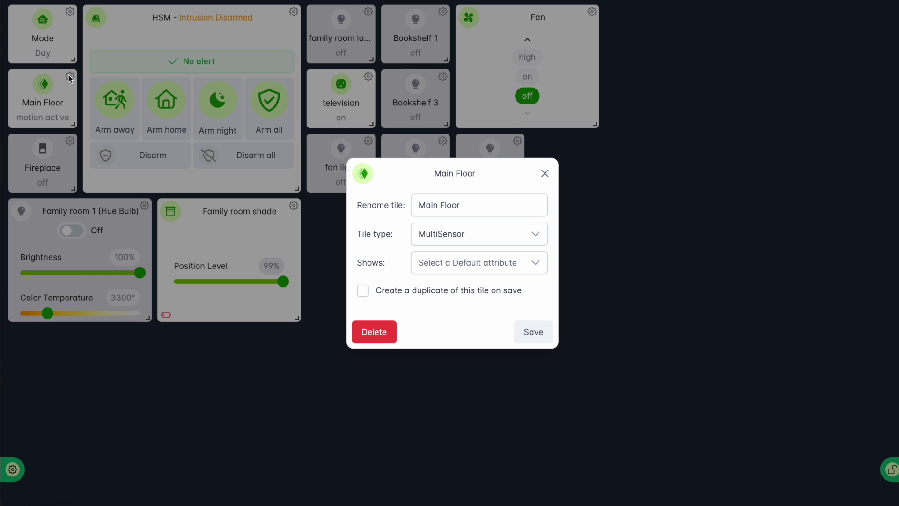
pyautogui.click(535, 263)
pyautogui.click(464, 314)
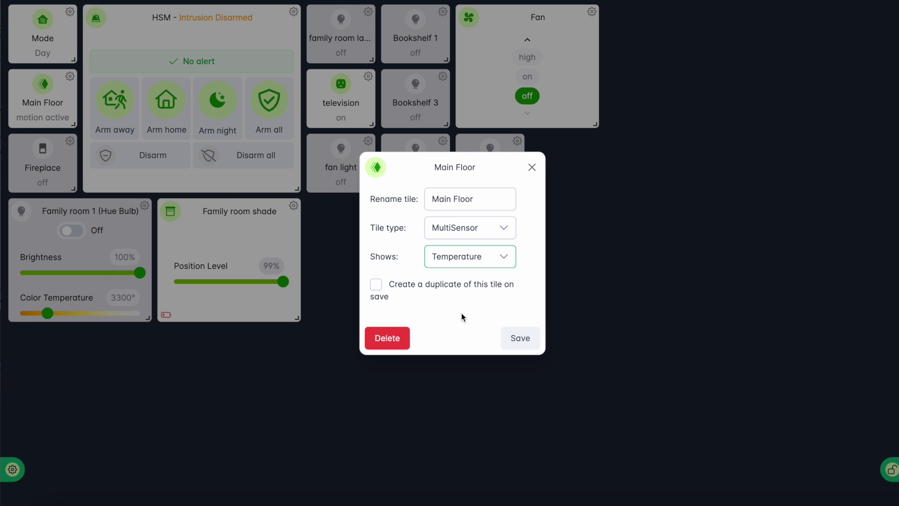
pyautogui.click(518, 337)
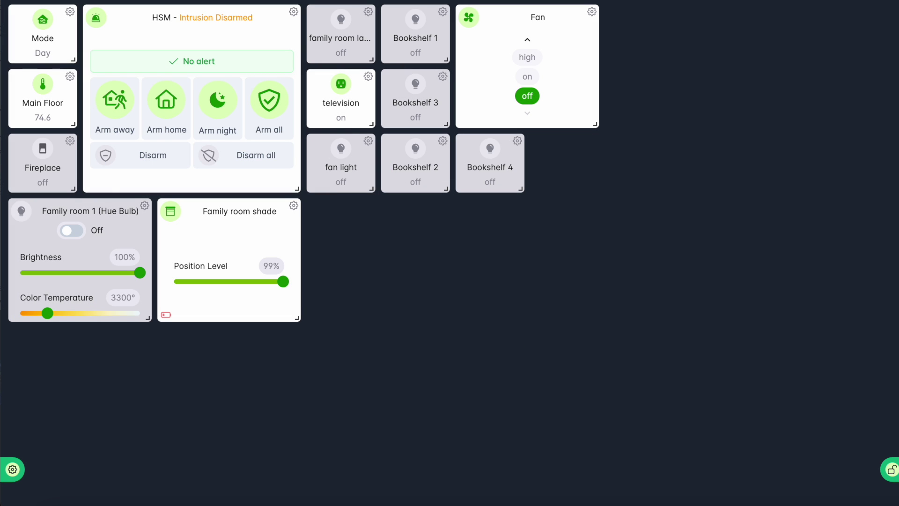
pyautogui.click(889, 469)
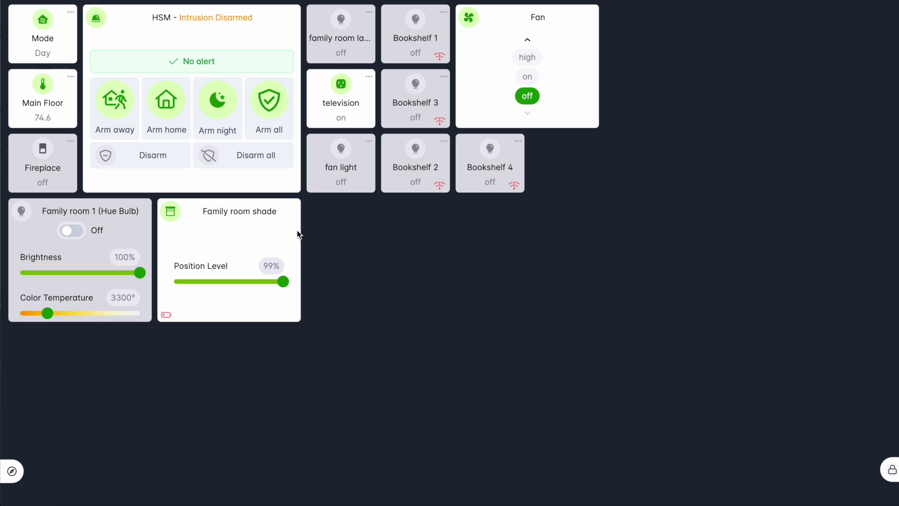
pyautogui.click(889, 469)
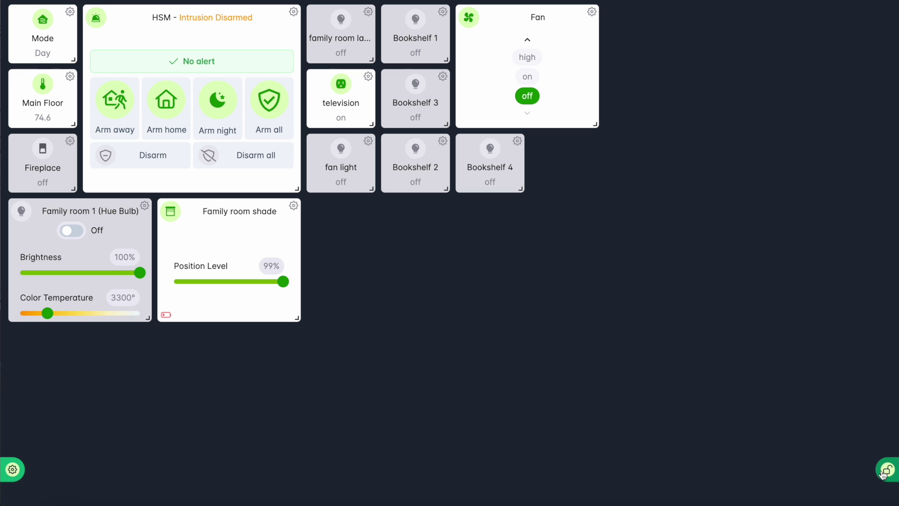
pyautogui.click(12, 468)
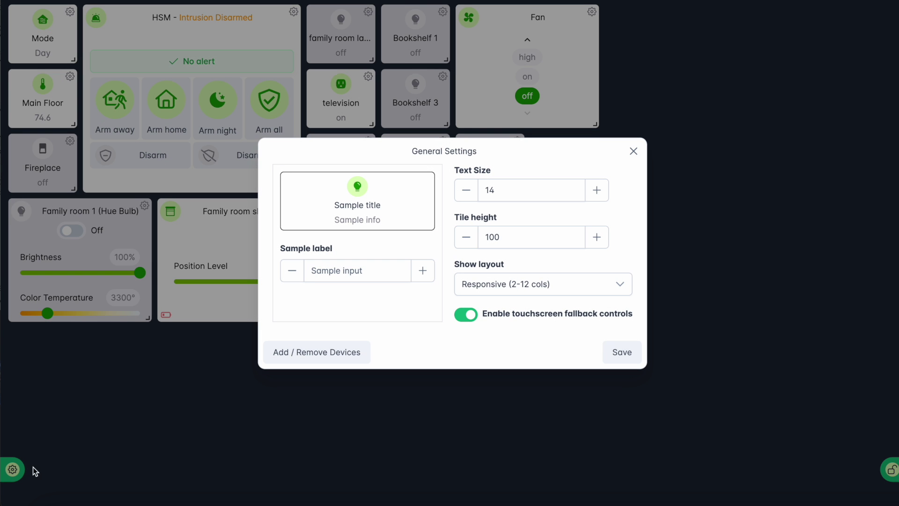
pyautogui.click(318, 351)
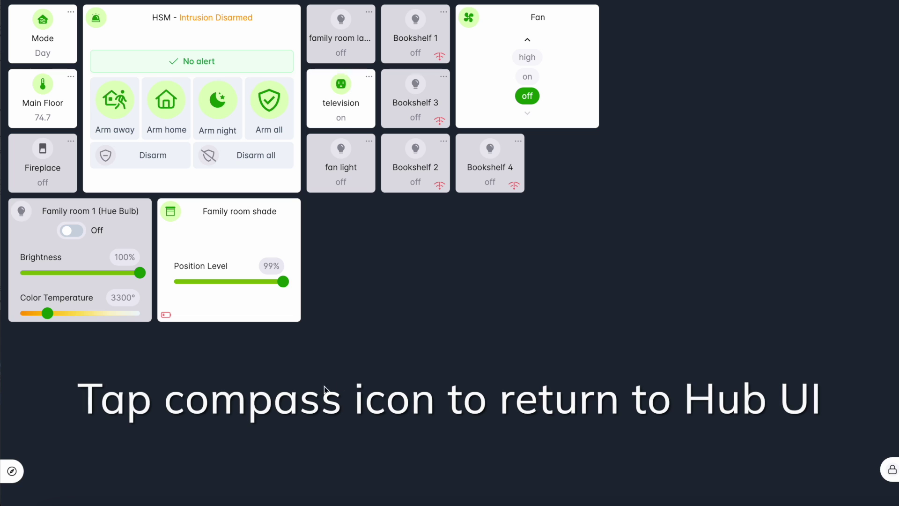
# - Back on the Dashboards list, copy New dashboard into an Easy Dashboard with its 31 devices
pyautogui.click(13, 470)
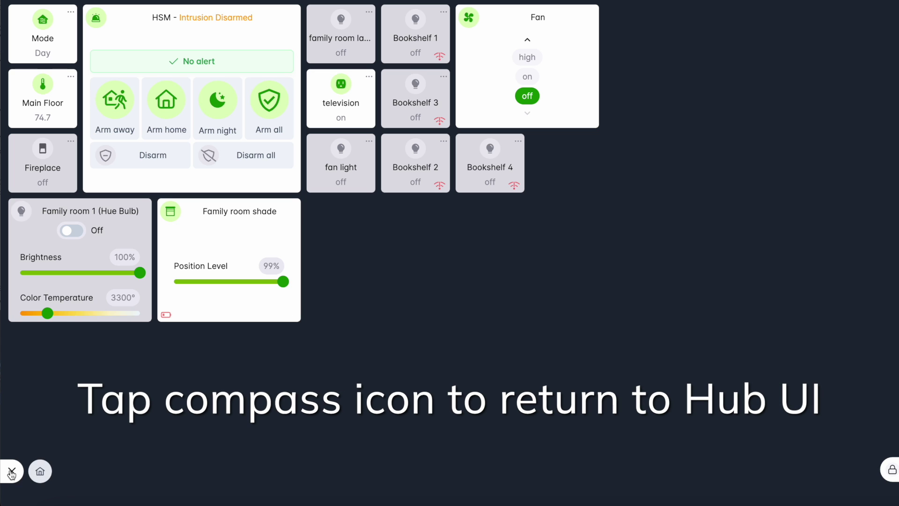
pyautogui.click(40, 471)
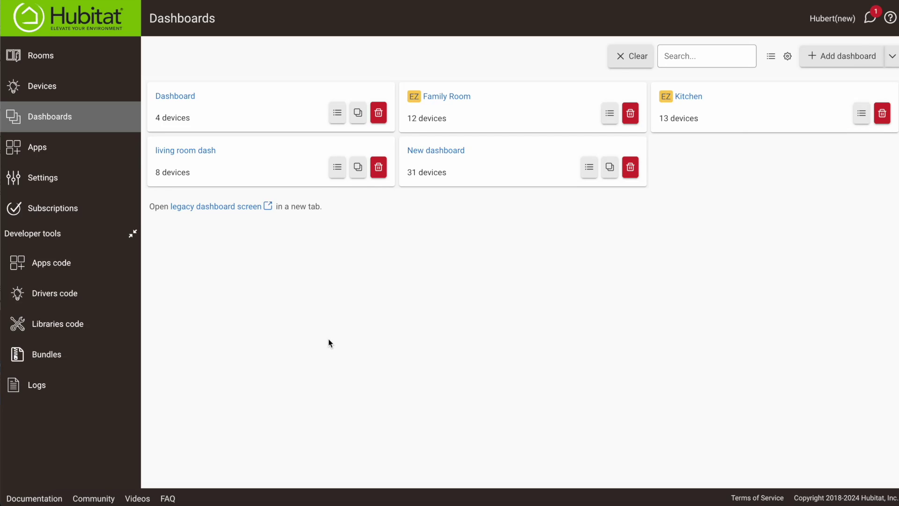
pyautogui.click(609, 167)
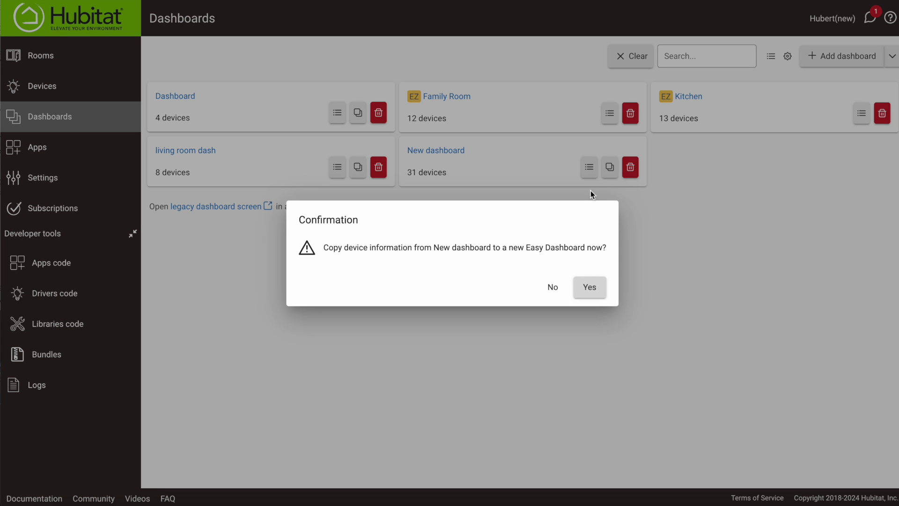
pyautogui.click(581, 296)
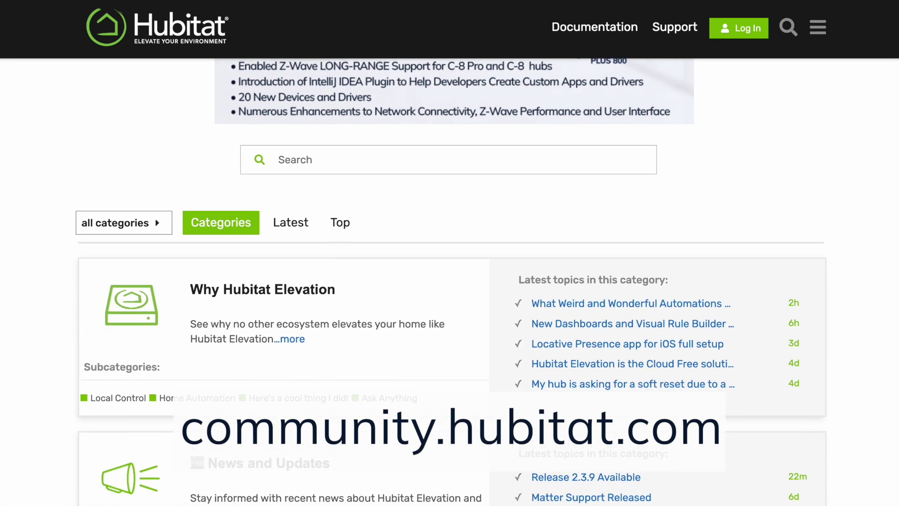
pyautogui.scroll(-8, 449, 281)
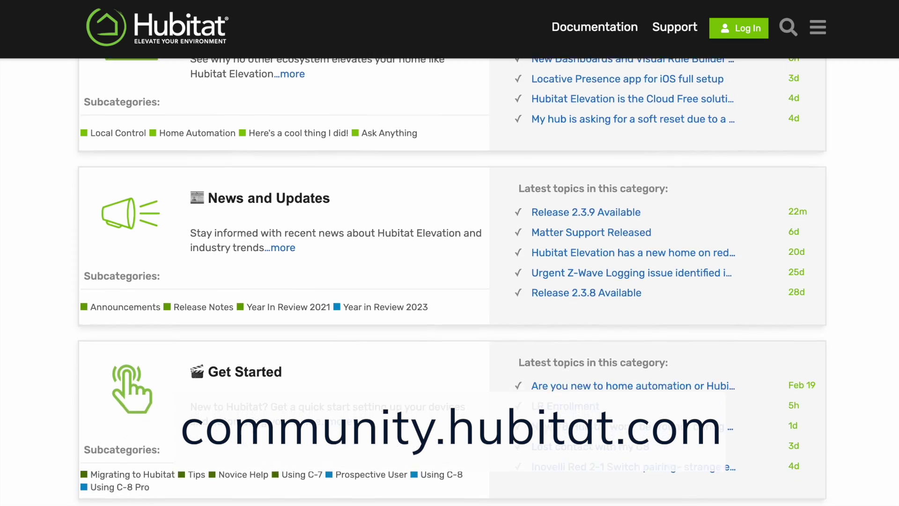
pyautogui.scroll(-2, 450, 281)
pyautogui.scroll(-2, 449, 281)
pyautogui.scroll(-2, 450, 281)
pyautogui.scroll(-2, 449, 281)
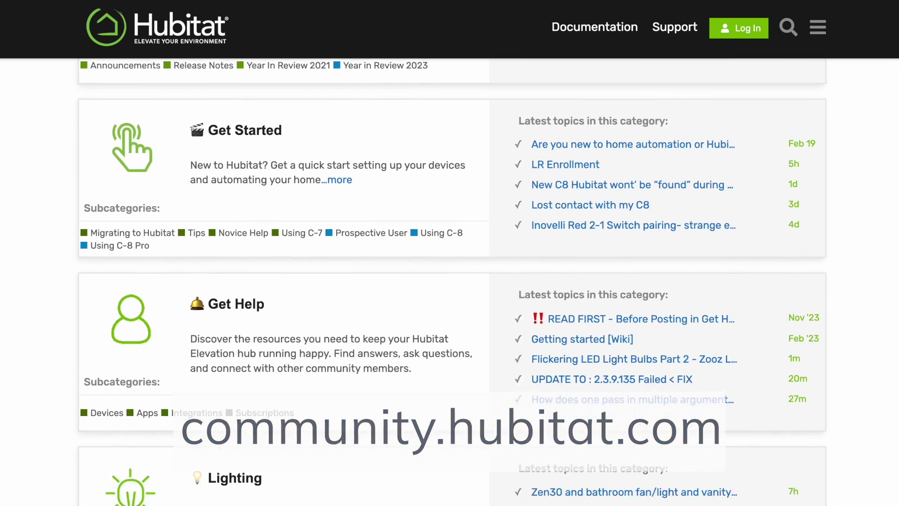